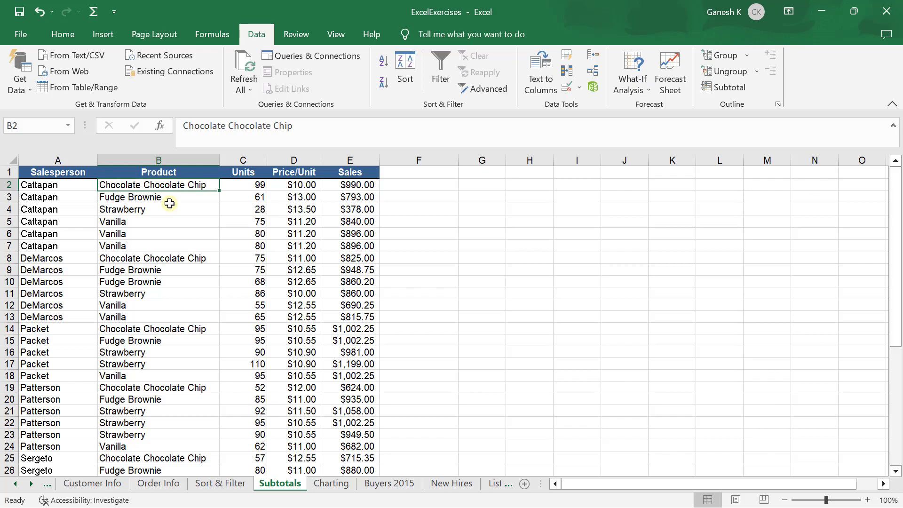
# Turn on AutoFilter for the sales table headers and check the Product filter list
pyautogui.press('Up')
pyautogui.hotkey('alt', 'a')
pyautogui.press('t')
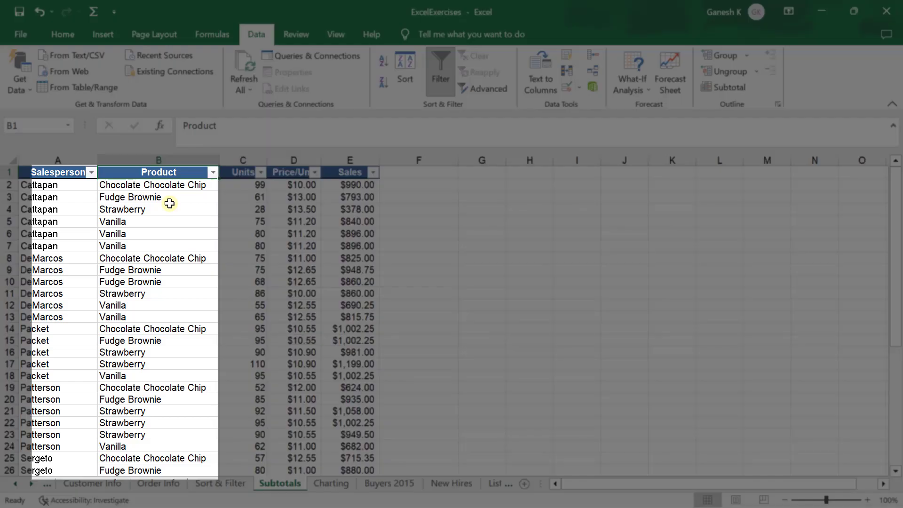
pyautogui.hotkey('alt', 'Down')
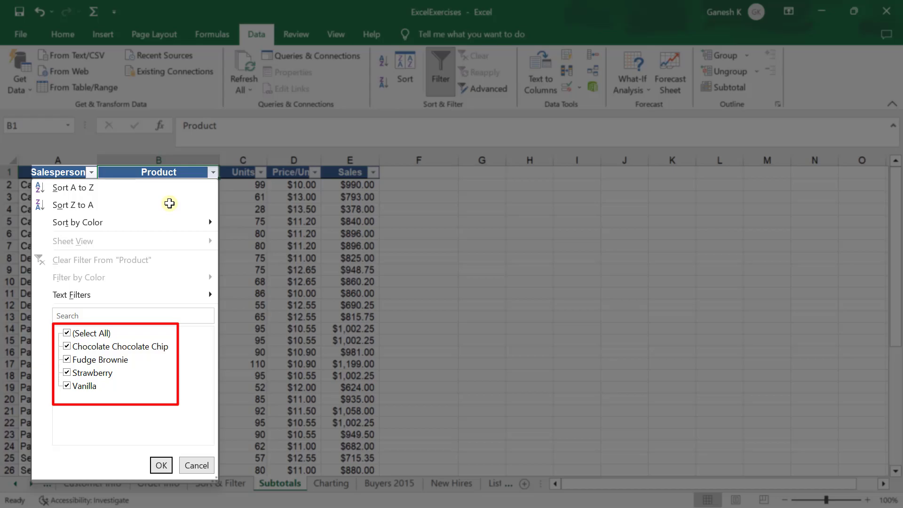
pyautogui.press('Down')
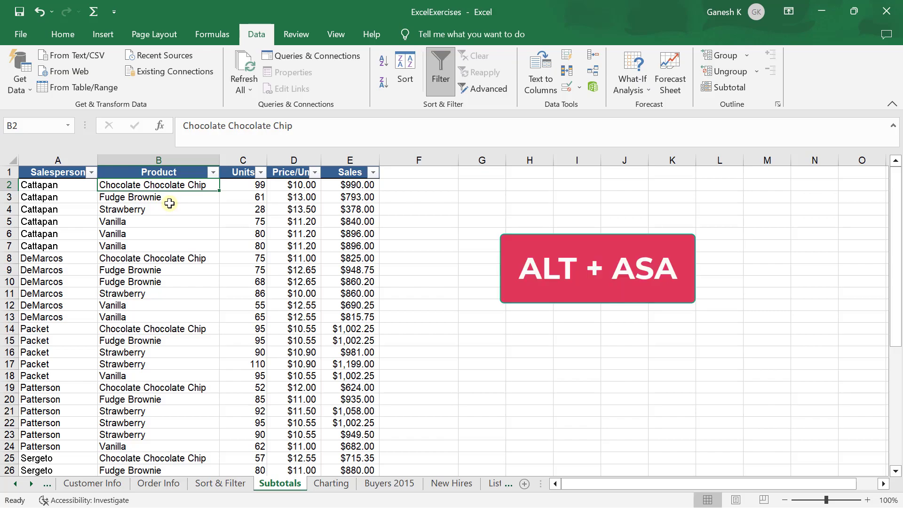
# Sort the table A to Z by Product: Chocolate Chip, Fudge Brownie, then Strawberry
pyautogui.press('alt')
pyautogui.press('a')
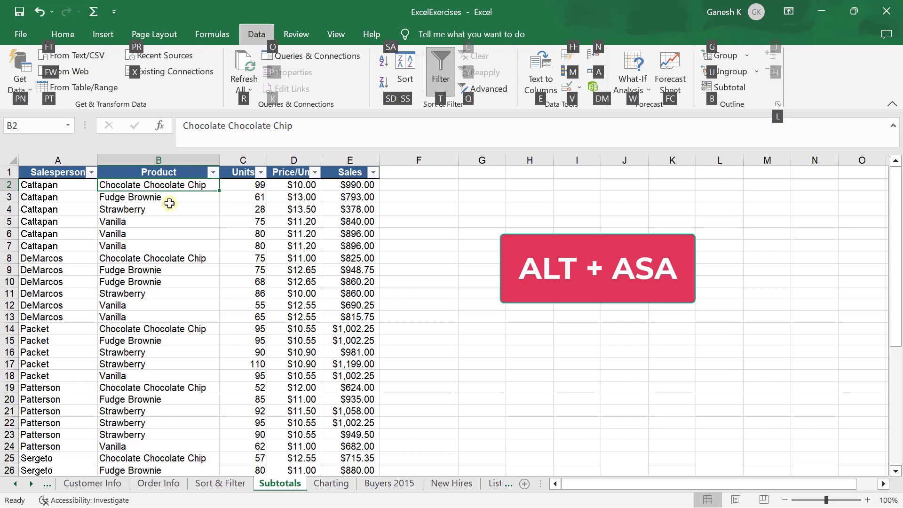
pyautogui.press('s')
pyautogui.press('a')
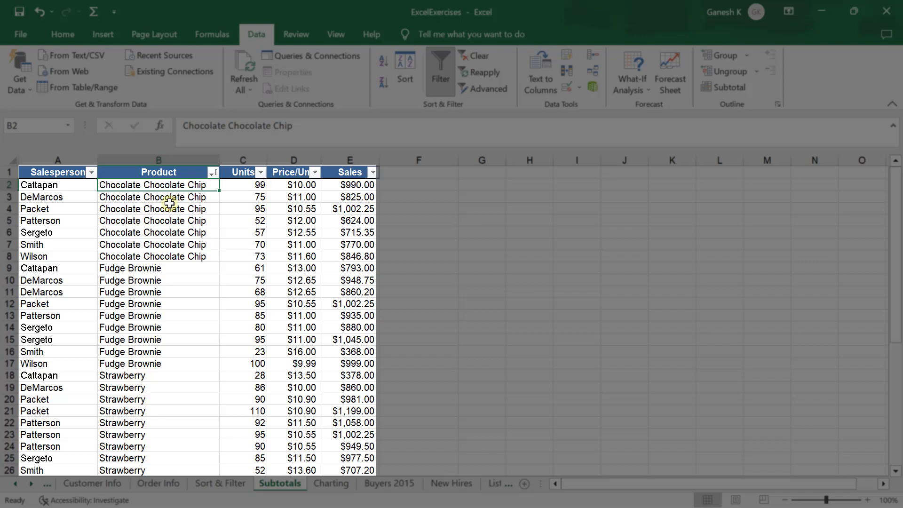
pyautogui.press('Down')
pyautogui.press('Down')
pyautogui.press('Down')
pyautogui.press('Down')
pyautogui.press('Down')
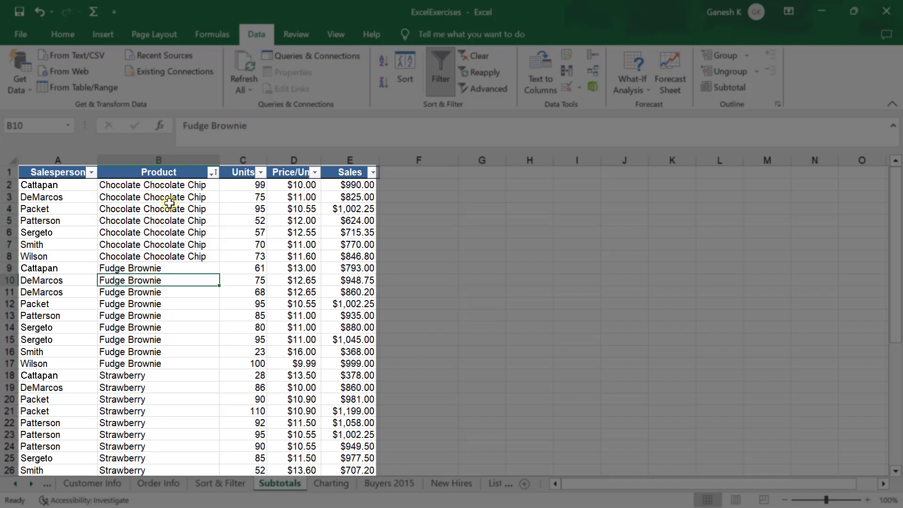
pyautogui.hotkey('shift', 'space')
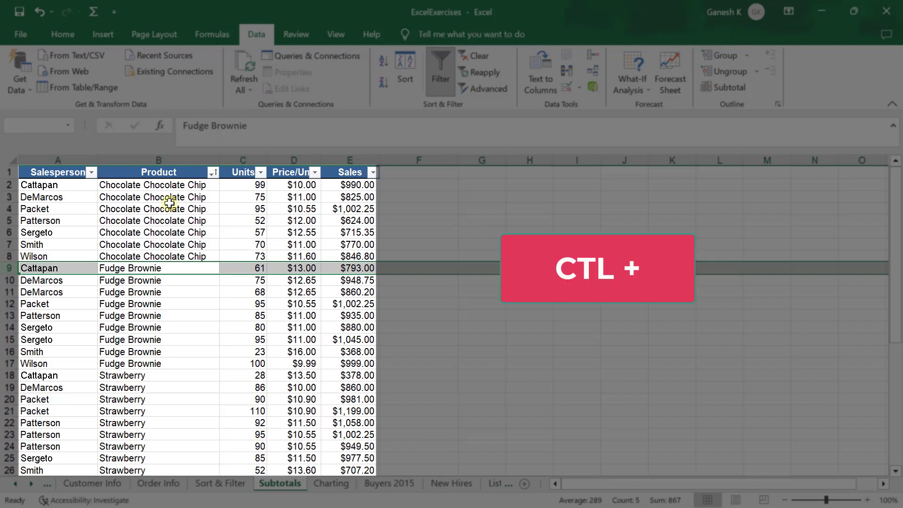
pyautogui.hotkey('ctrl', '+')
pyautogui.press('Right')
pyautogui.press('Right')
pyautogui.press('Right')
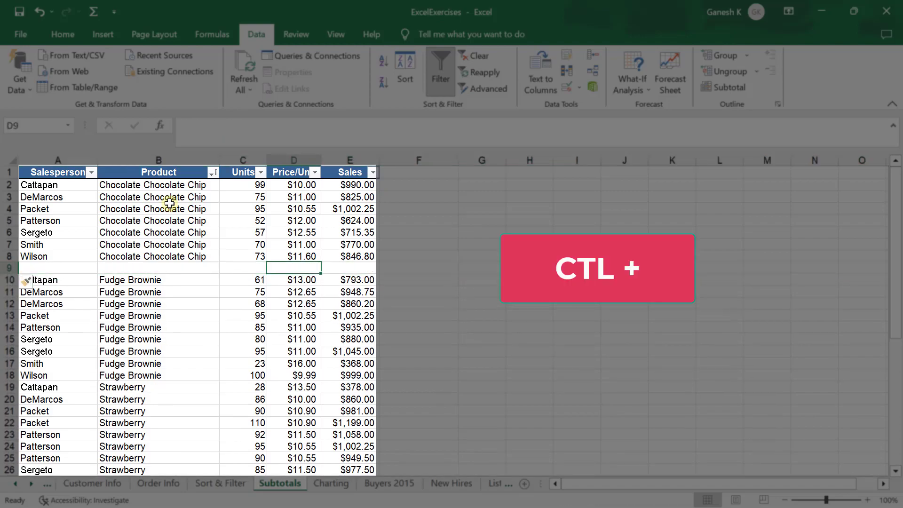
pyautogui.hotkey('alt', '=')
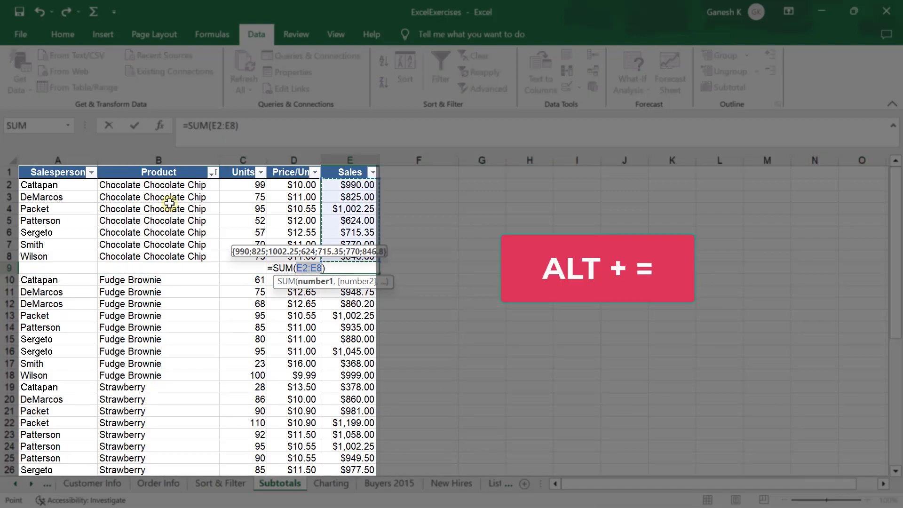
pyautogui.press('Return')
pyautogui.press('Down')
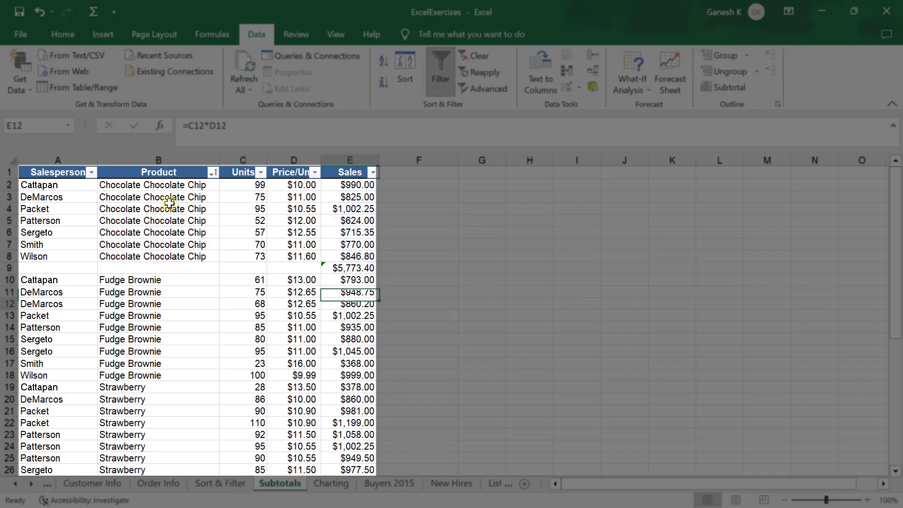
pyautogui.press('Down')
pyautogui.press('Down')
pyautogui.press('Down')
pyautogui.hotkey('shift', 'space')
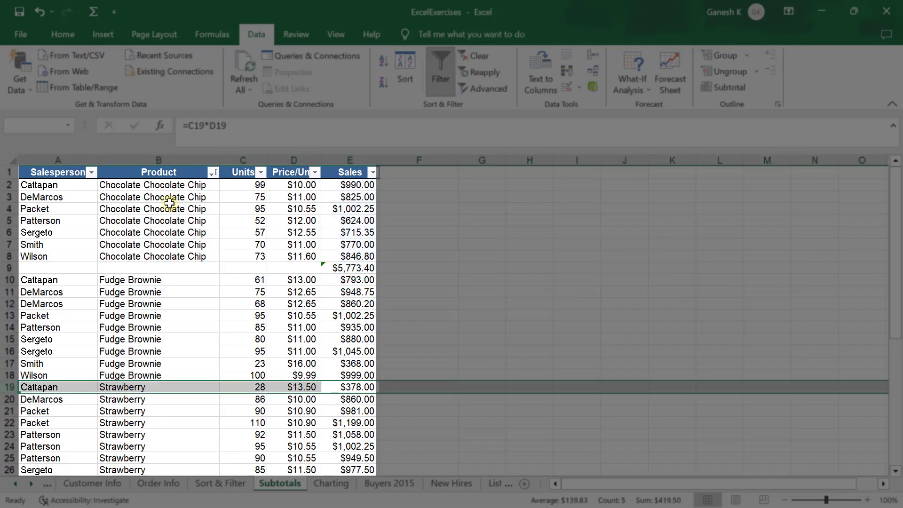
pyautogui.hotkey('ctrl', 'shift', '+')
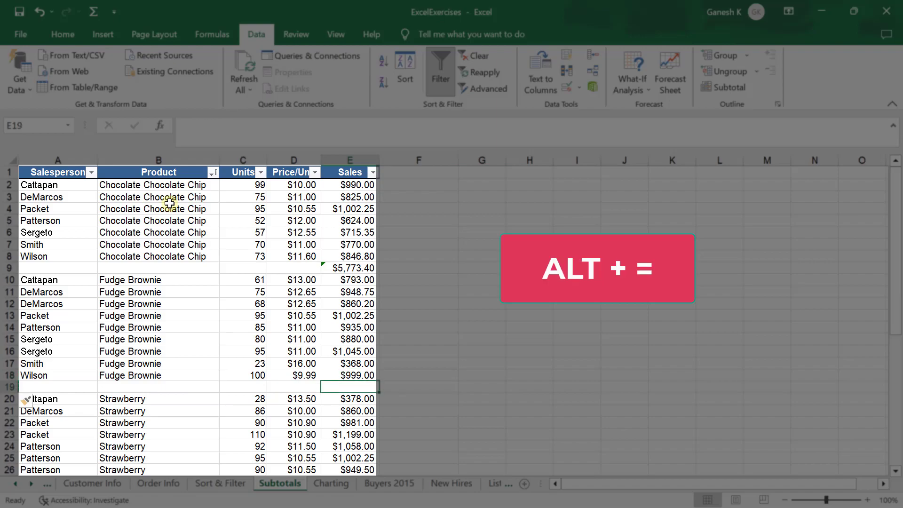
pyautogui.hotkey('alt', '=')
pyautogui.press('Return')
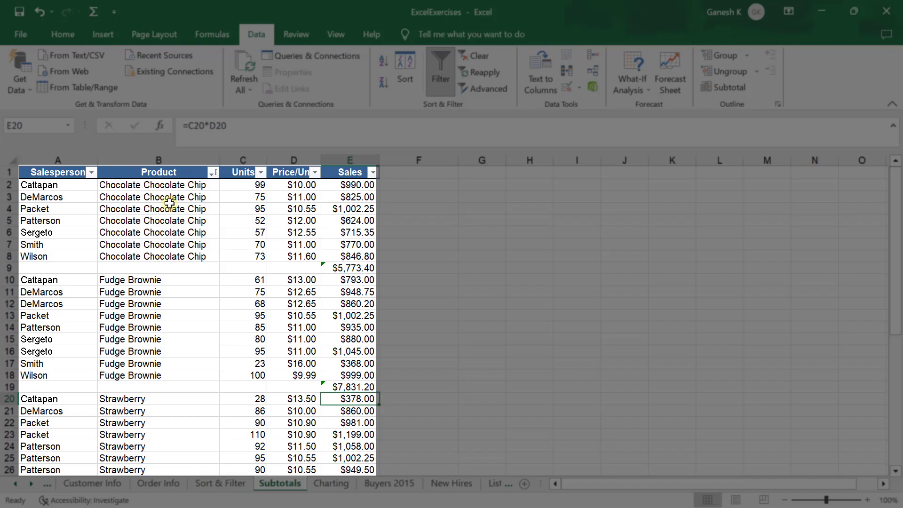
pyautogui.hotkey('ctrl', 'z')
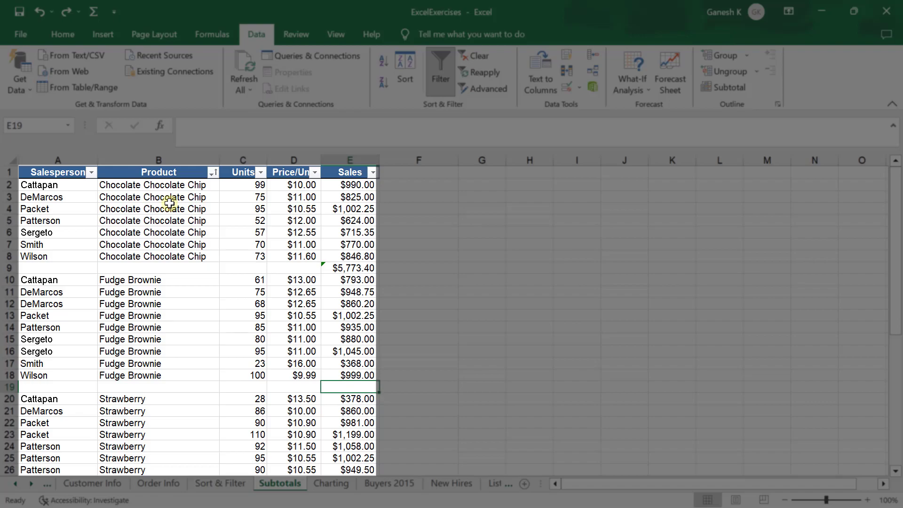
pyautogui.hotkey('ctrl', 'z')
pyautogui.hotkey('ctrl', 'z')
pyautogui.hotkey('ctrl', 'z')
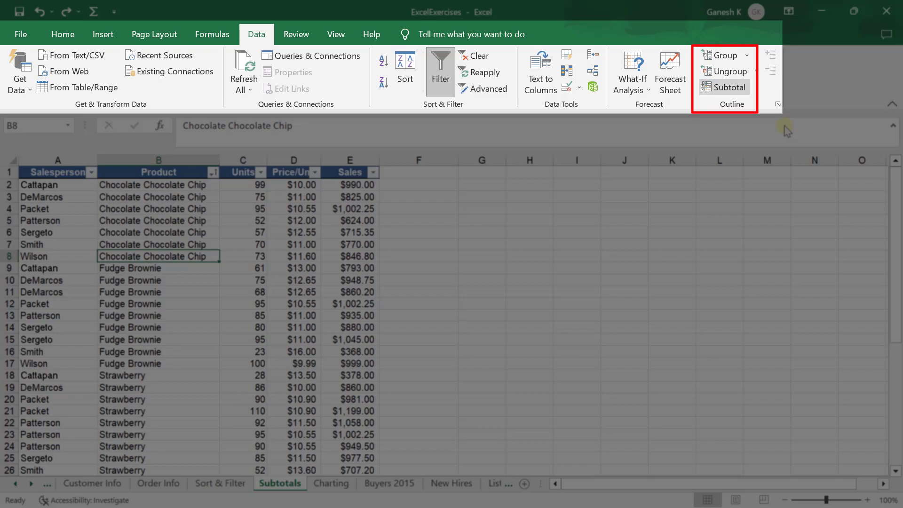
# Add a Sum subtotal of the Sales column at each change in Product
pyautogui.click(728, 93)
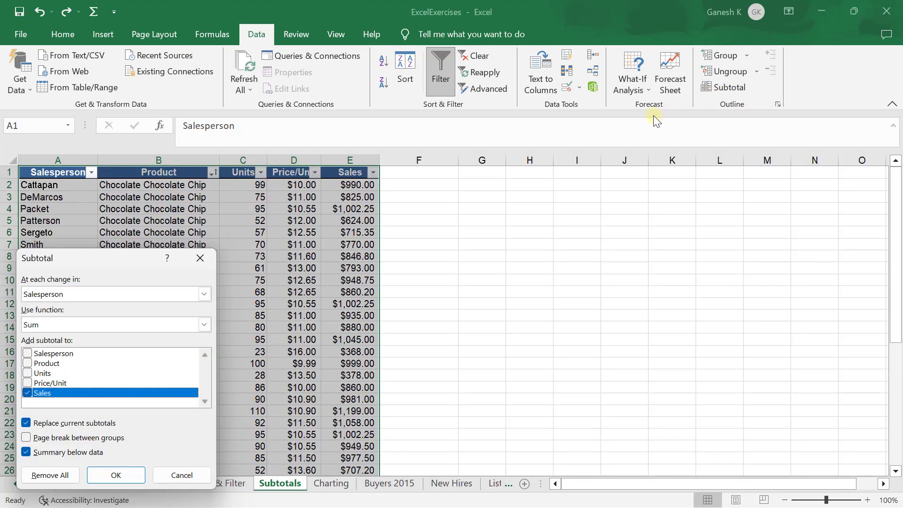
pyautogui.moveTo(97, 259); pyautogui.dragTo(477, 202)
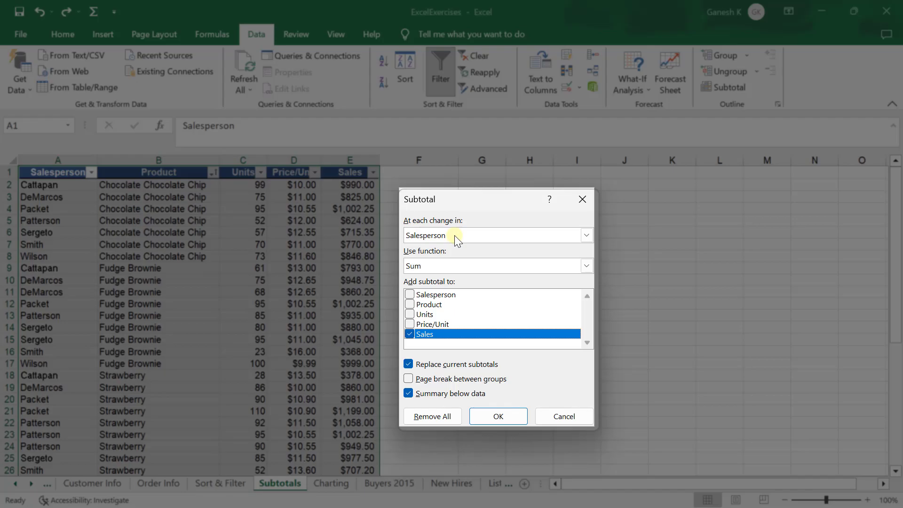
pyautogui.click(454, 235)
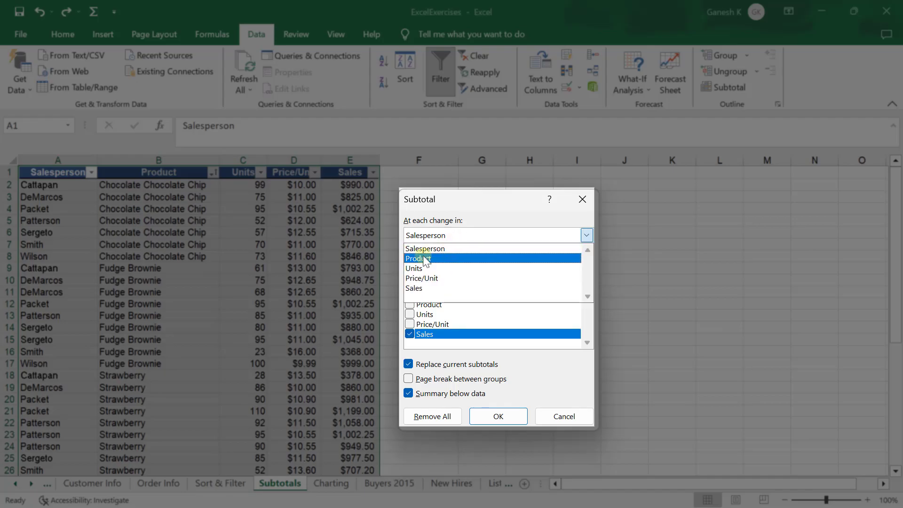
pyautogui.click(419, 258)
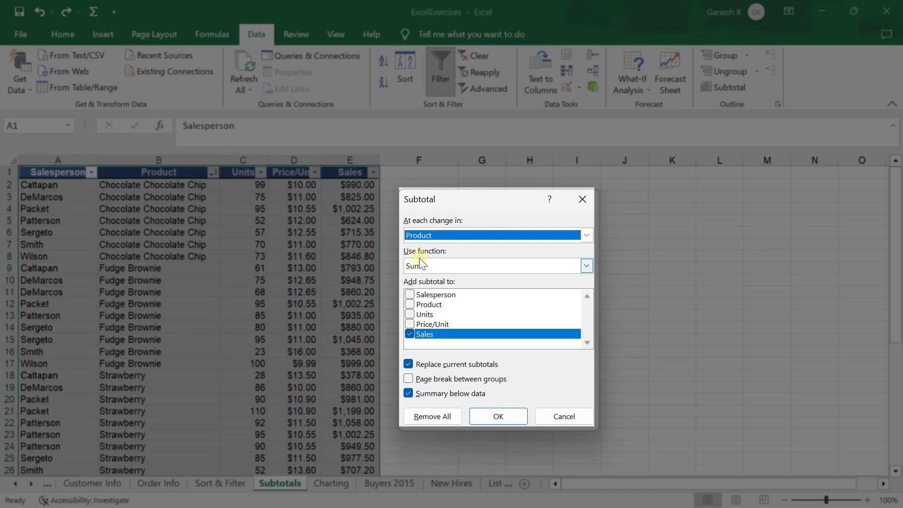
pyautogui.click(433, 266)
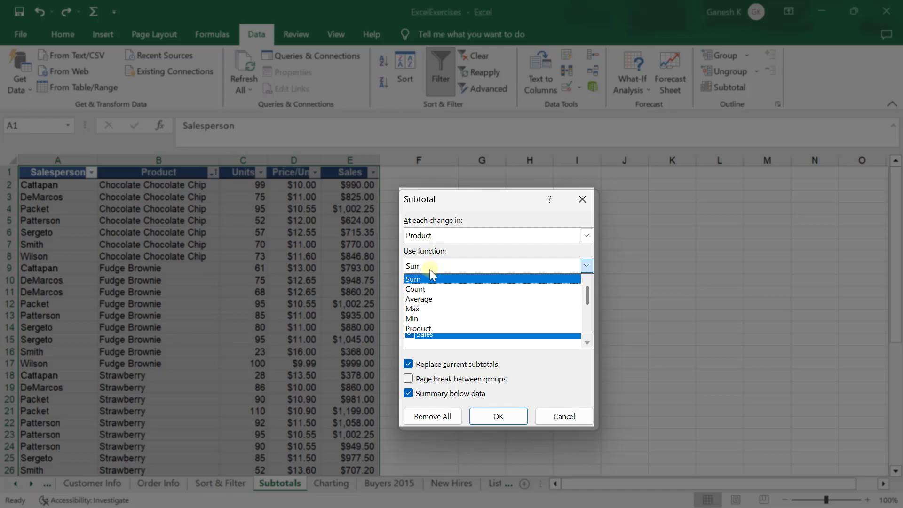
pyautogui.click(425, 279)
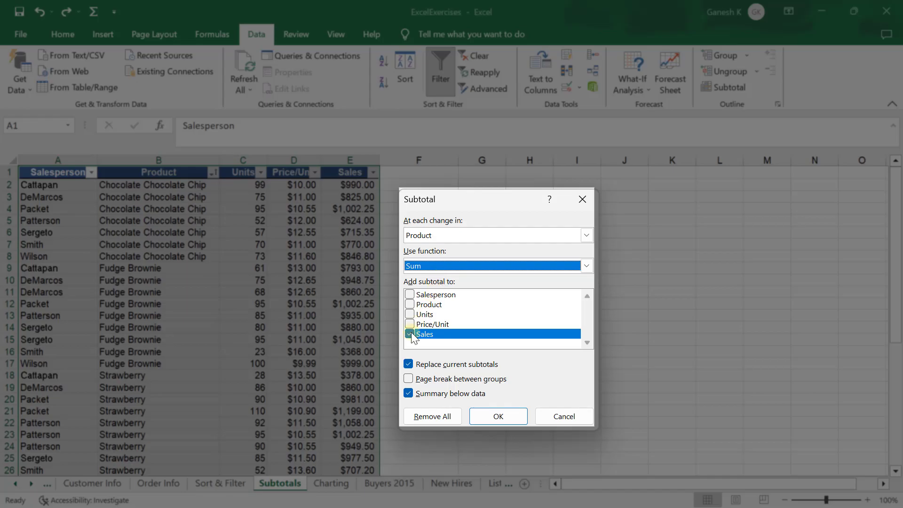
pyautogui.click(497, 417)
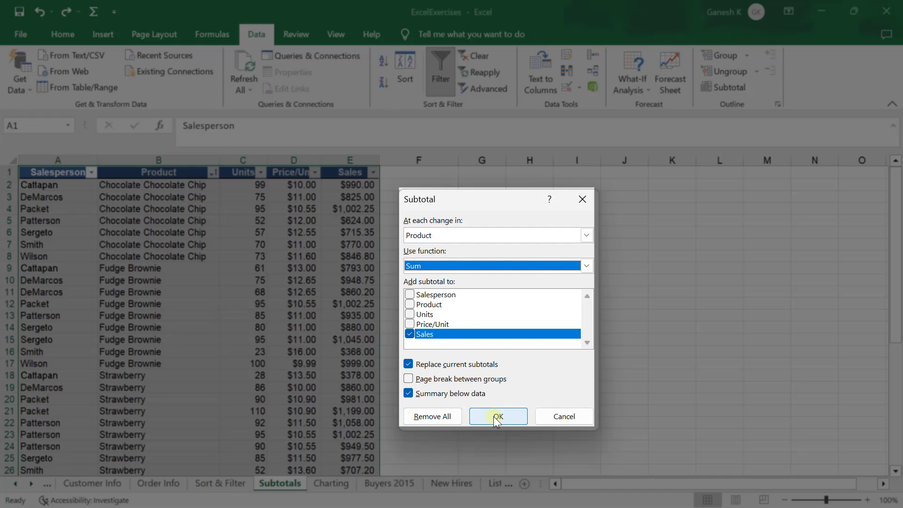
pyautogui.click(497, 417)
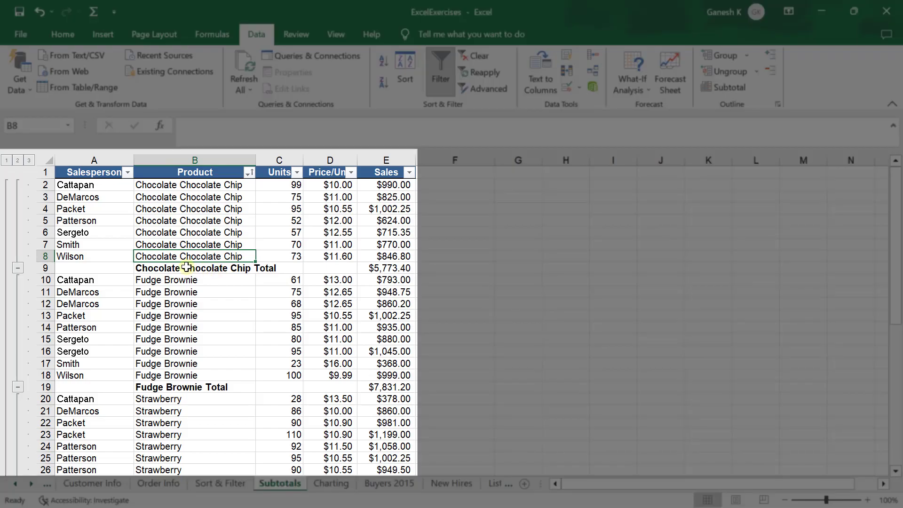
pyautogui.click(393, 269)
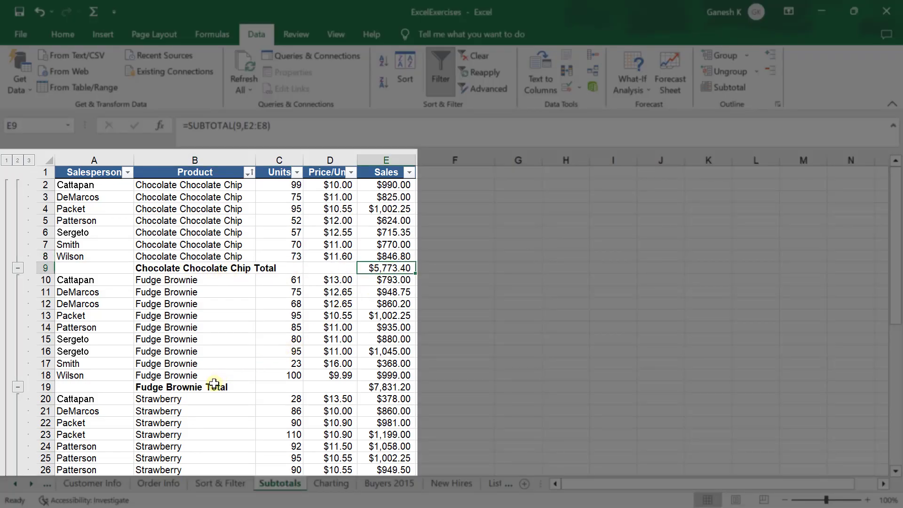
pyautogui.scroll(-4, 214, 383)
pyautogui.scroll(-5, 209, 405)
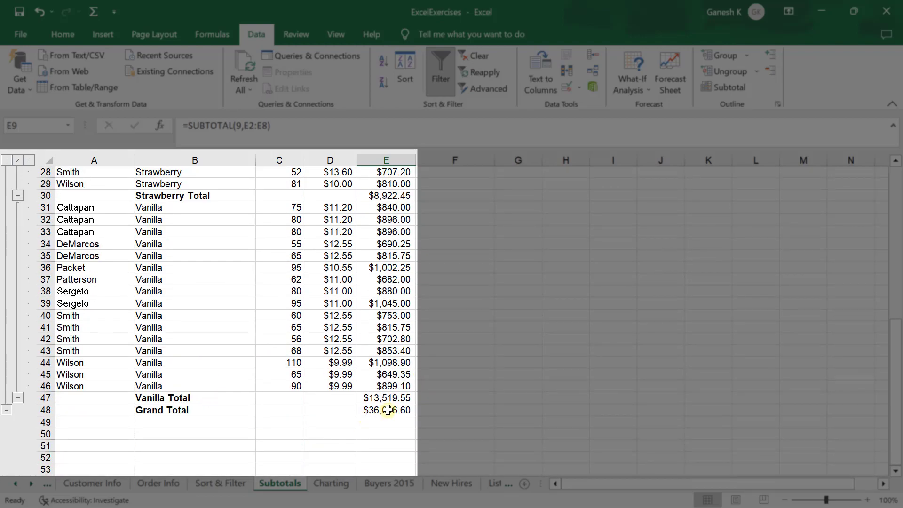
pyautogui.scroll(1, 387, 410)
pyautogui.scroll(2, 387, 410)
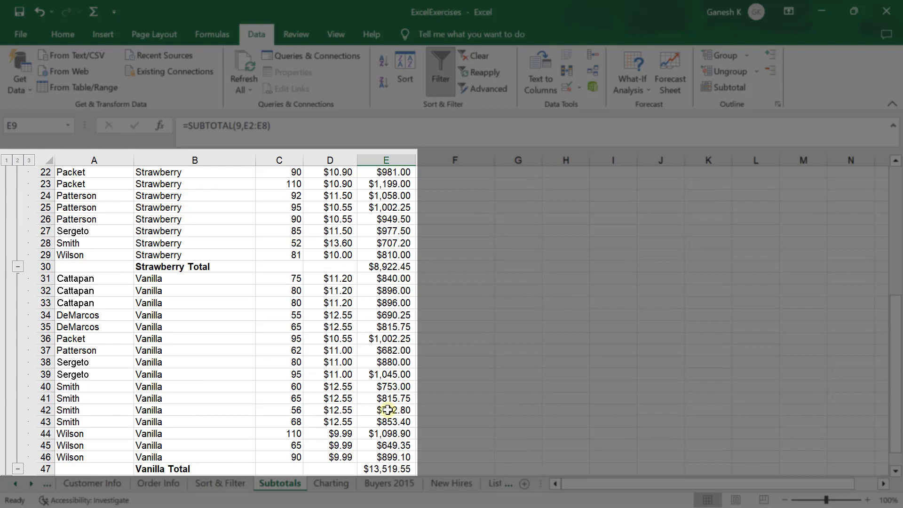
pyautogui.scroll(1, 386, 410)
pyautogui.scroll(3, 386, 410)
pyautogui.scroll(2, 387, 410)
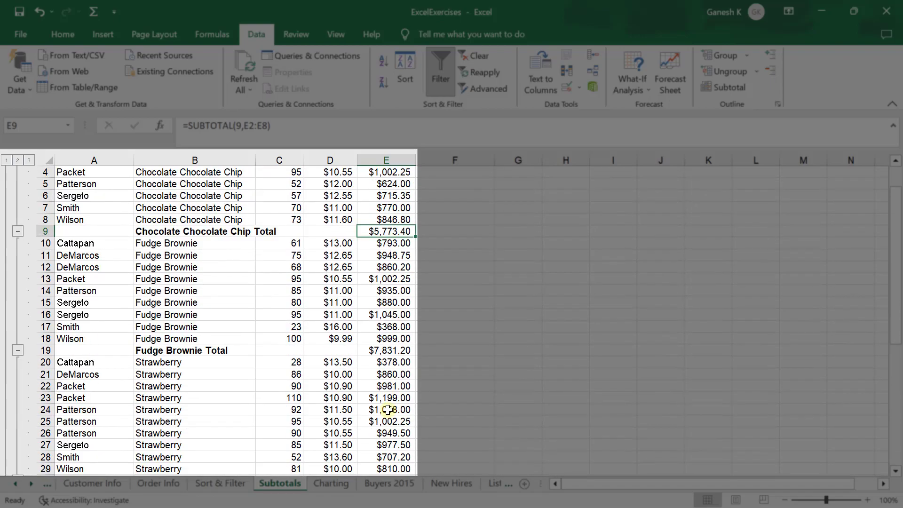
pyautogui.scroll(1, 386, 410)
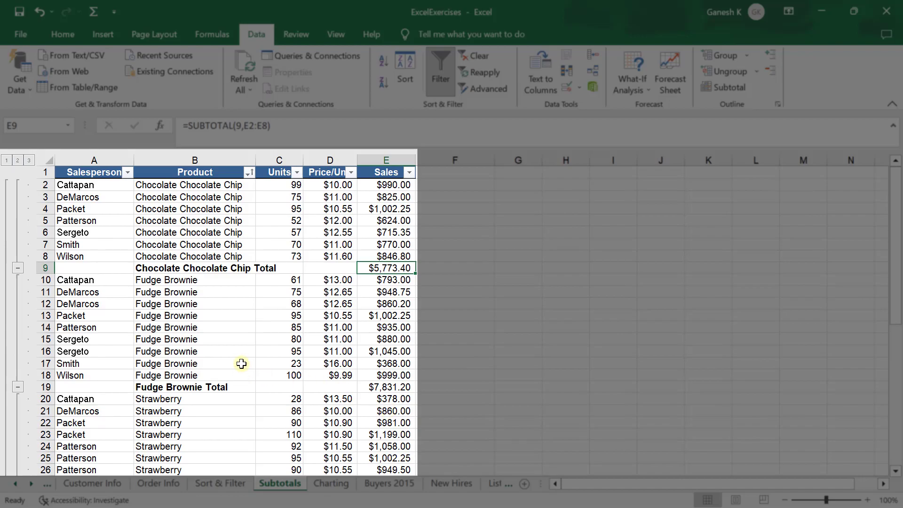
pyautogui.moveTo(184, 185); pyautogui.dragTo(181, 258)
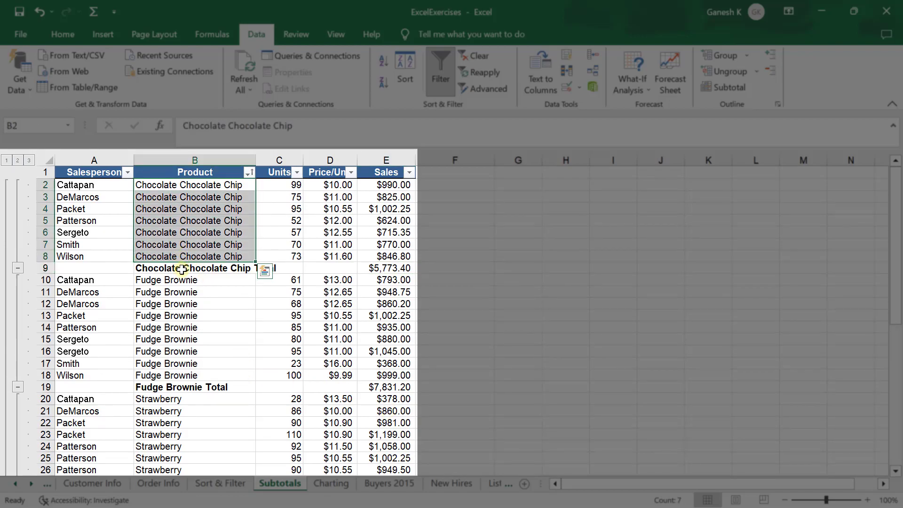
pyautogui.click(182, 270)
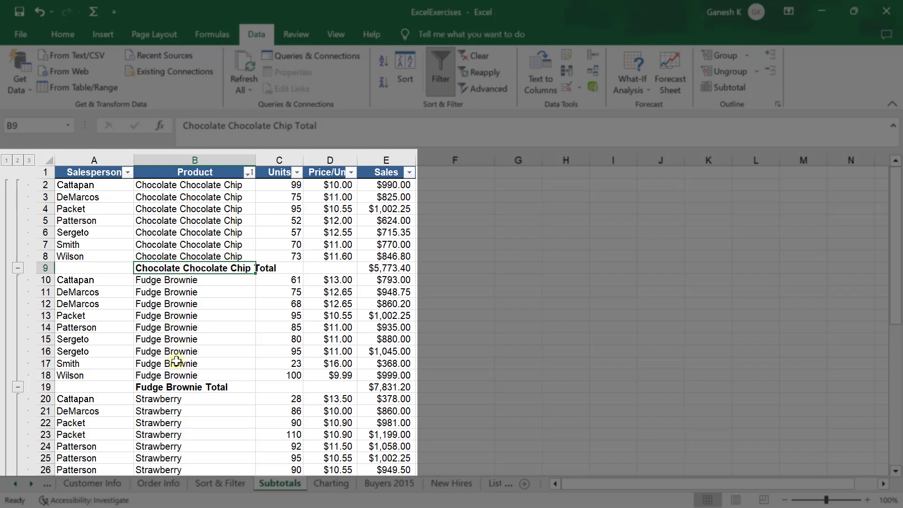
pyautogui.scroll(-2, 175, 392)
pyautogui.scroll(-1, 174, 392)
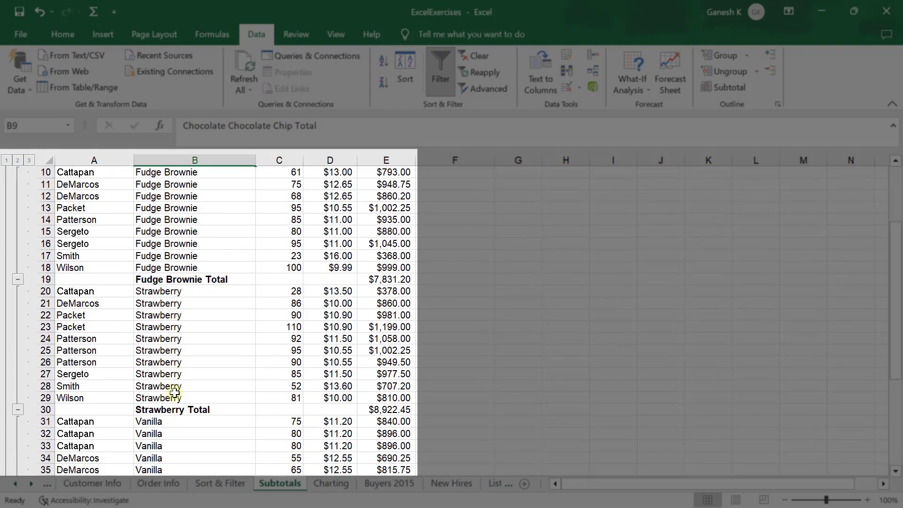
pyautogui.scroll(3, 174, 392)
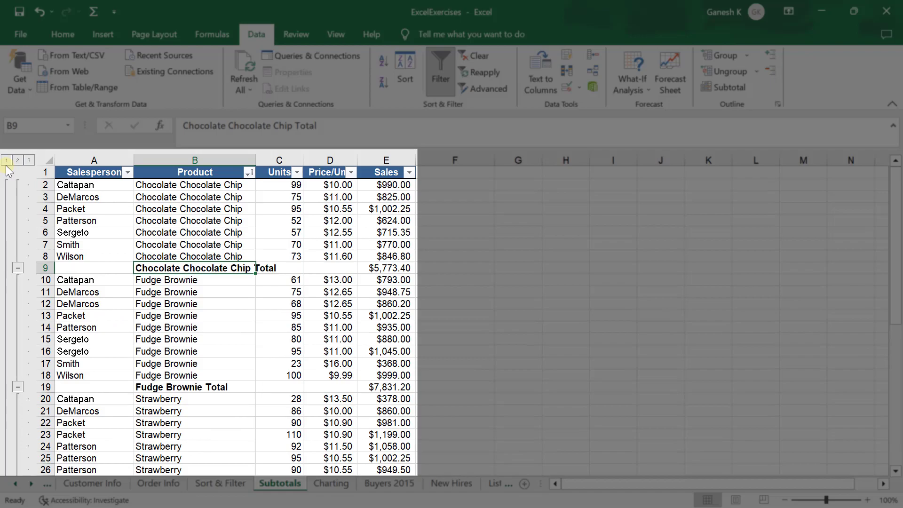
pyautogui.click(30, 161)
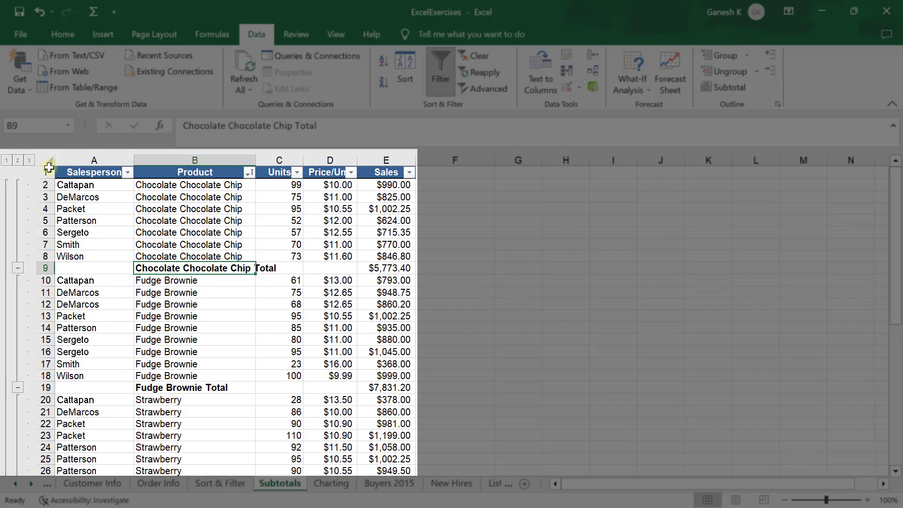
pyautogui.click(18, 161)
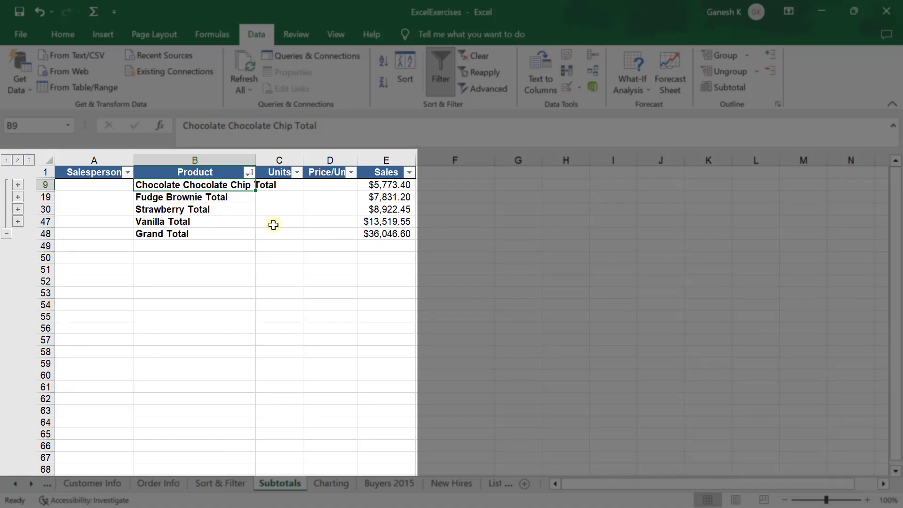
pyautogui.click(7, 160)
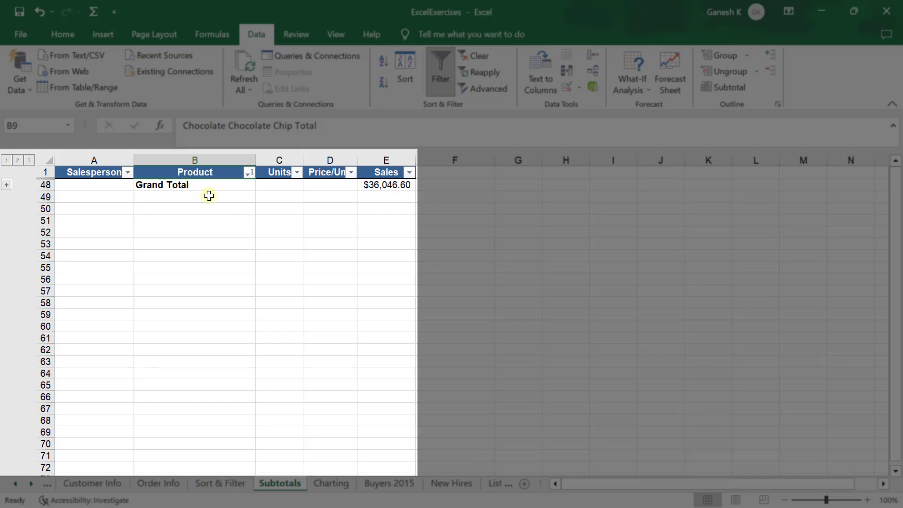
pyautogui.click(17, 161)
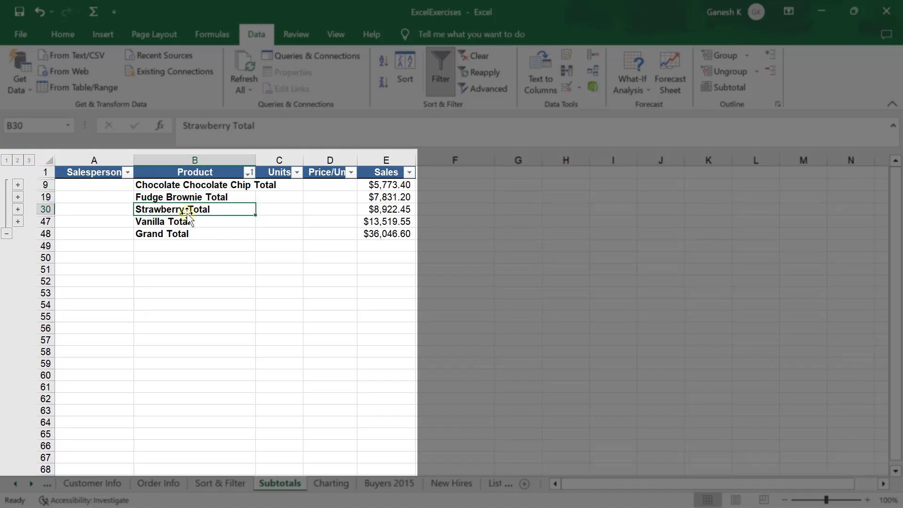
pyautogui.click(17, 208)
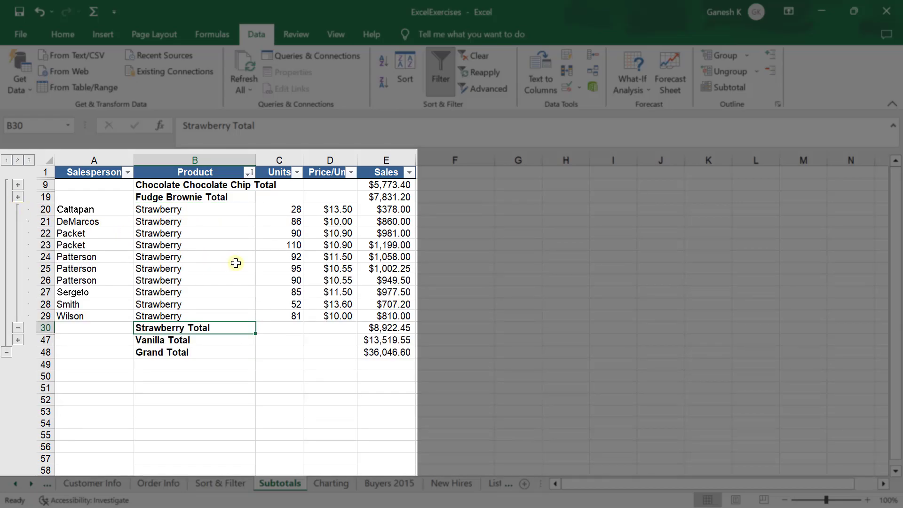
pyautogui.click(18, 328)
pyautogui.click(18, 185)
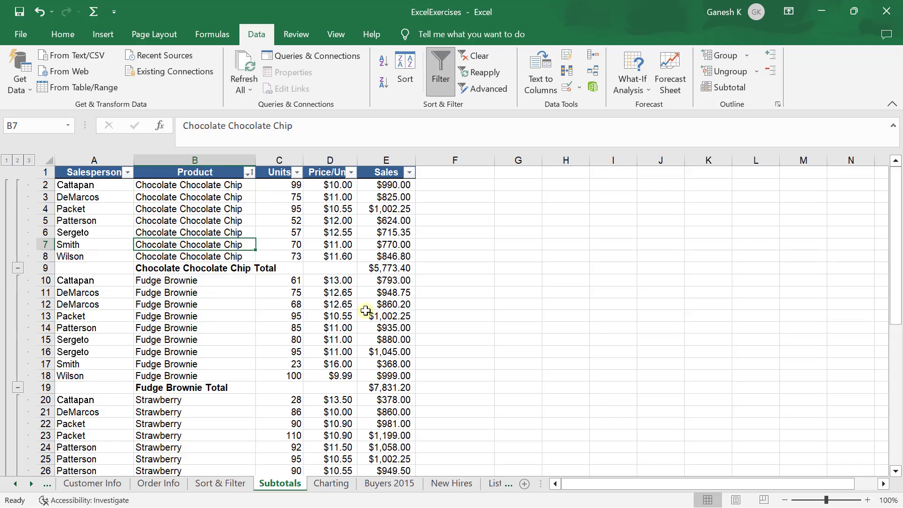
# Use Remove All in the Subtotal dialog to clear the Product subtotal rows and outline
pyautogui.press('alt')
pyautogui.press('a')
pyautogui.press('b')
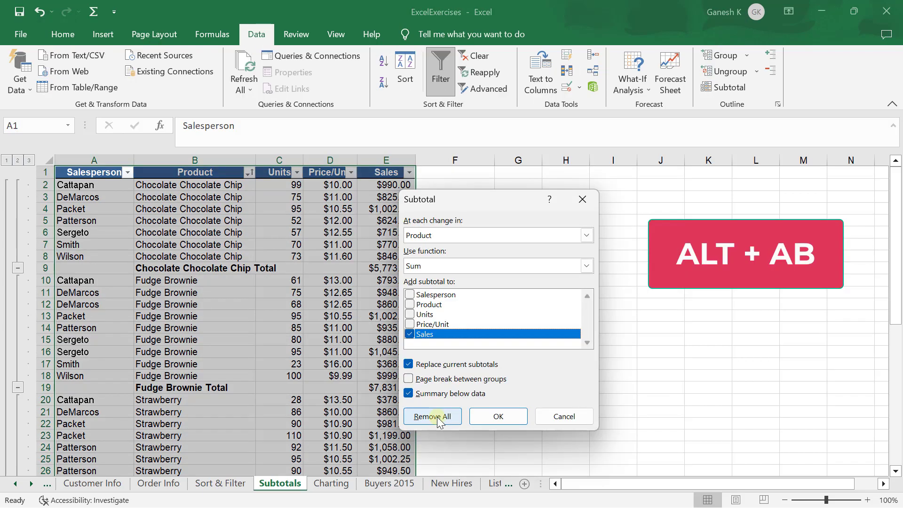
pyautogui.click(439, 417)
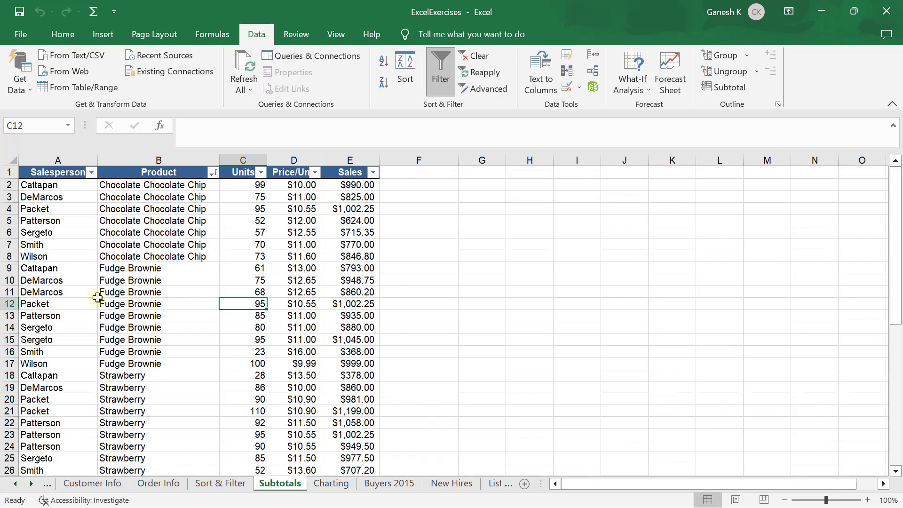